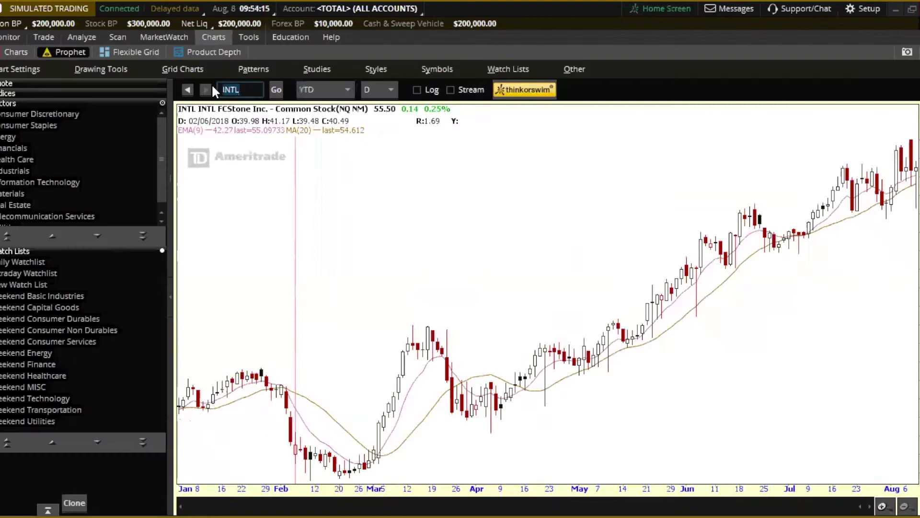
# Load the daily chart for Intel with the symbol INTC
pyautogui.press('End')
pyautogui.press('BackSpace')
pyautogui.write('C')
pyautogui.press('Return')
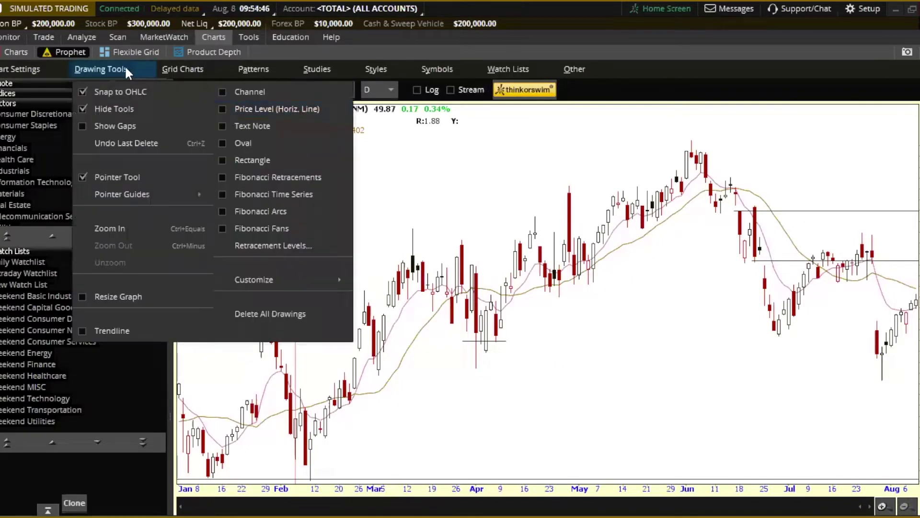
# Clear all studies from the INTC chart
pyautogui.click(126, 69)
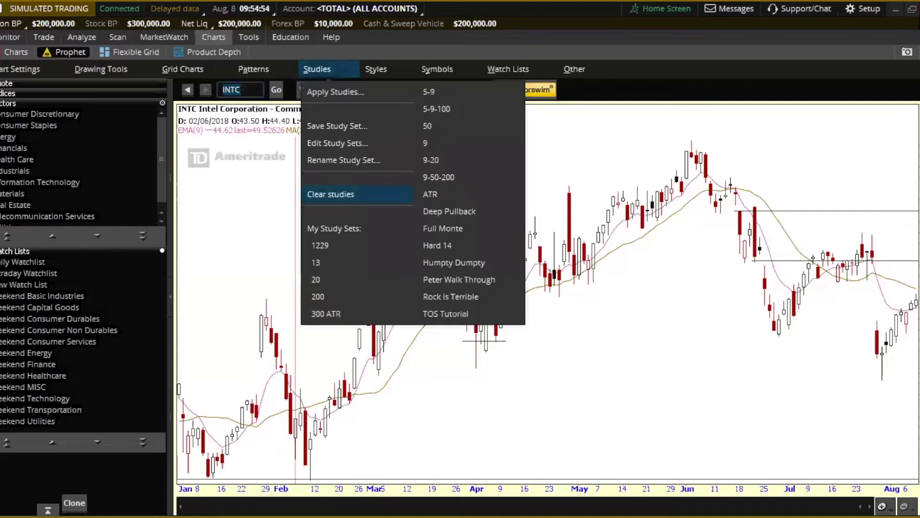
pyautogui.click(331, 194)
# Draw horizontal price levels at the low and the high of the July 27 candle after the gap down
pyautogui.moveTo(917, 354); pyautogui.dragTo(619, 329)
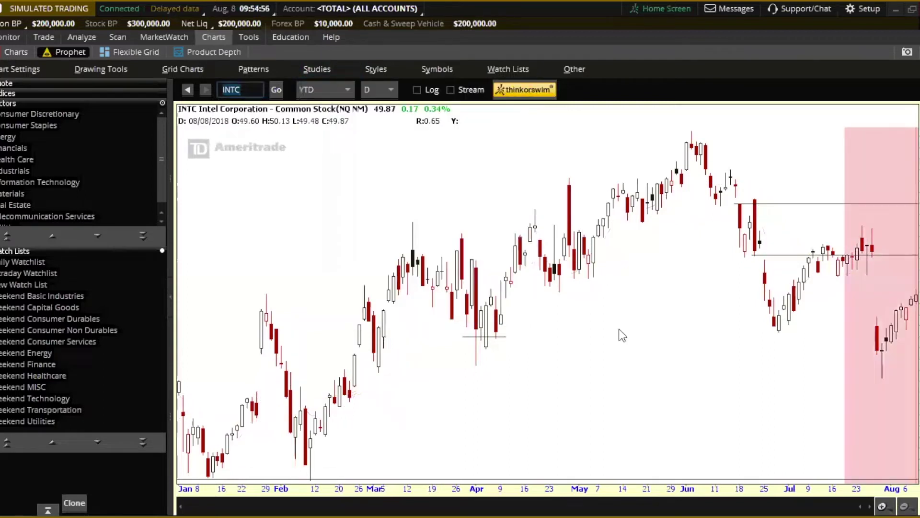
pyautogui.scroll(-1, 620, 328)
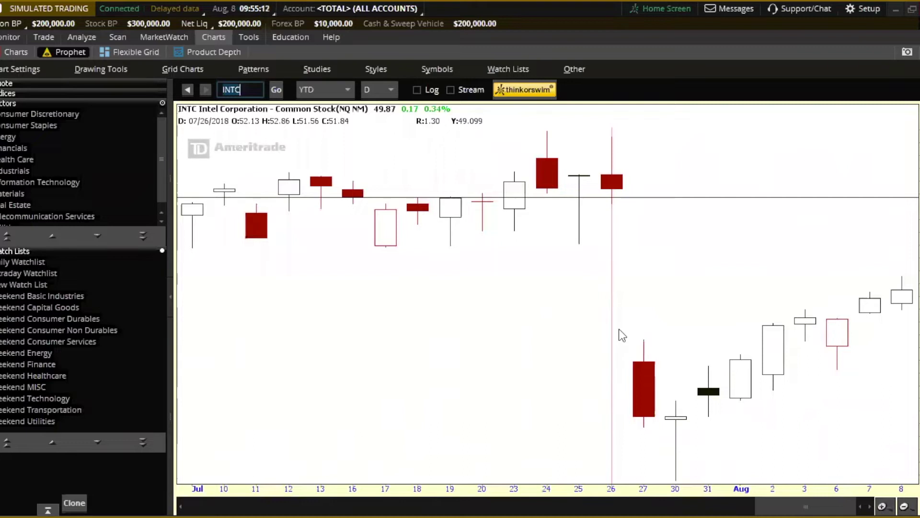
pyautogui.click(110, 74)
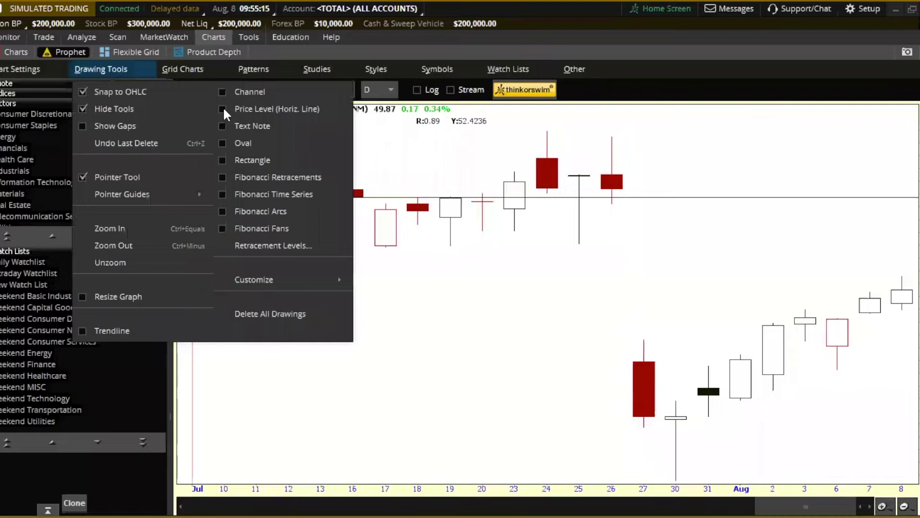
pyautogui.click(111, 65)
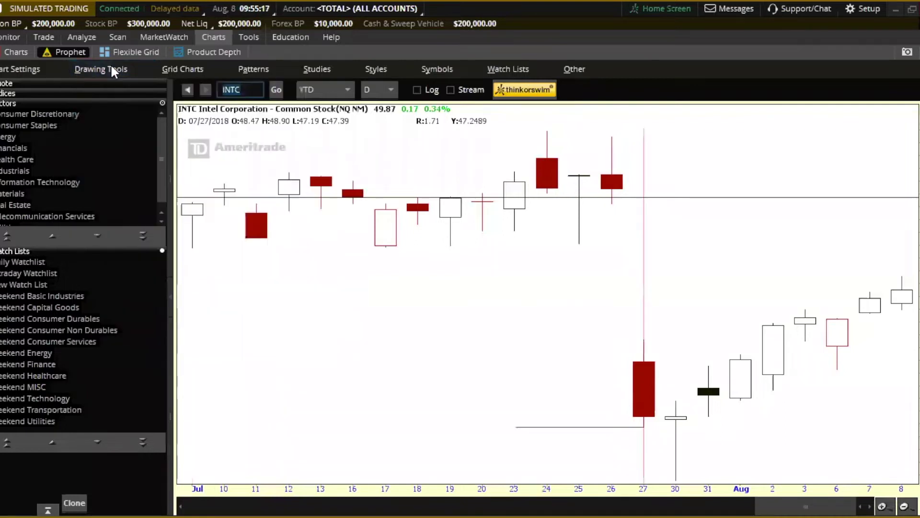
pyautogui.hotkey('alt', 'd')
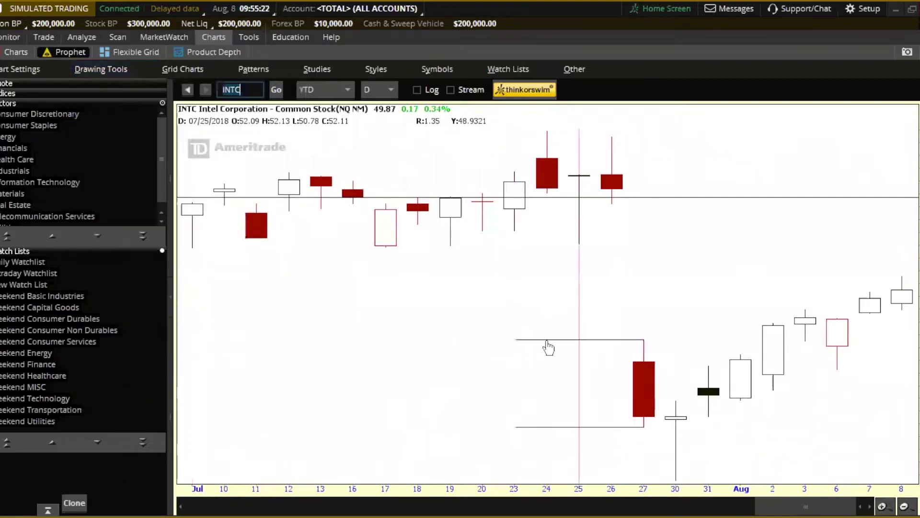
# Extend both price level lines of the July 27 candle across the chart and show their values
pyautogui.rightClick(550, 342)
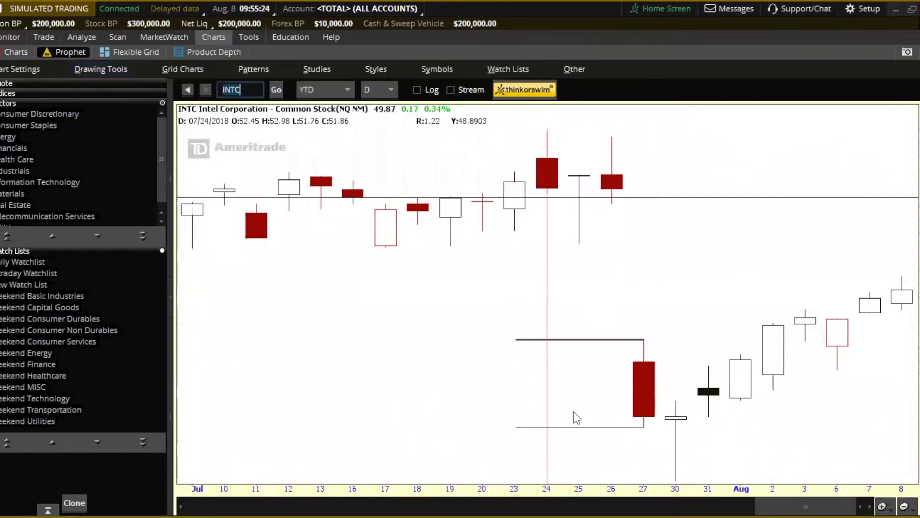
pyautogui.click(567, 429)
pyautogui.click(560, 444)
pyautogui.rightClick(530, 430)
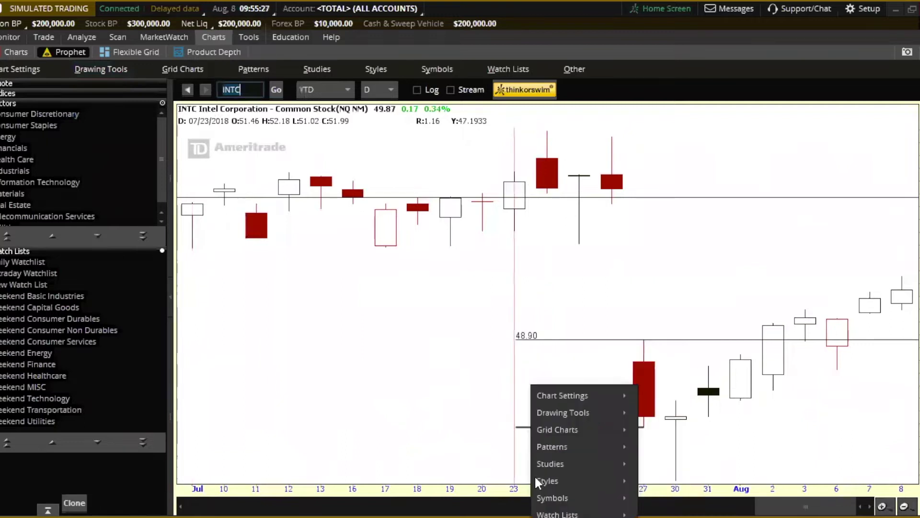
pyautogui.rightClick(522, 427)
pyautogui.click(535, 477)
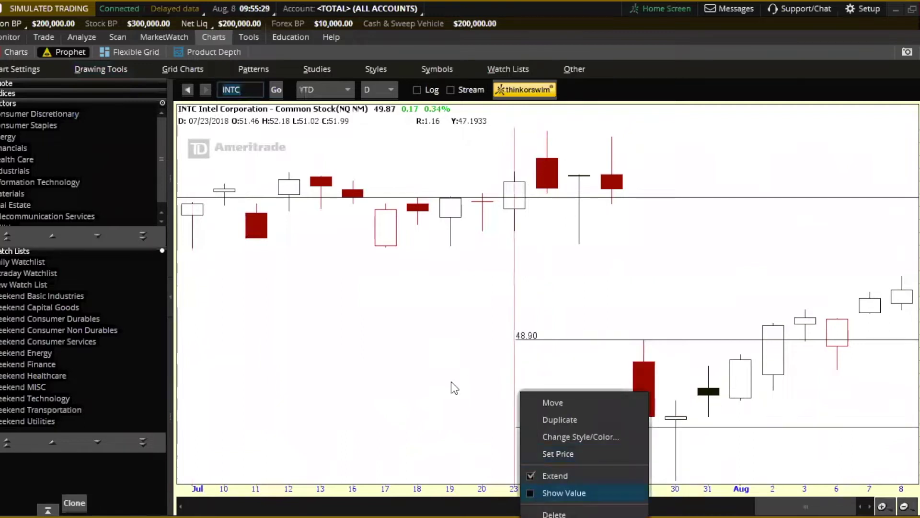
pyautogui.click(451, 382)
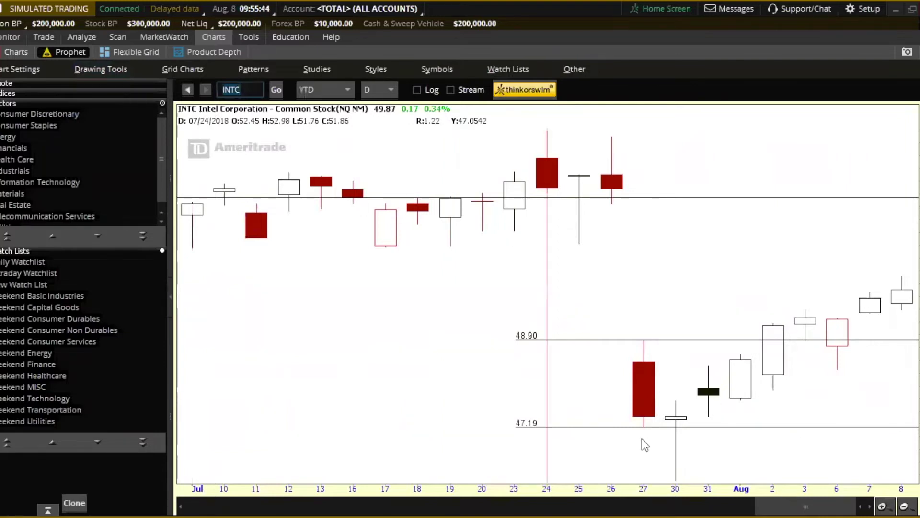
# Examine how the candles from July 27 to early August trade against the 48.90 and 47.19 price levels
pyautogui.scroll(5, 793, 423)
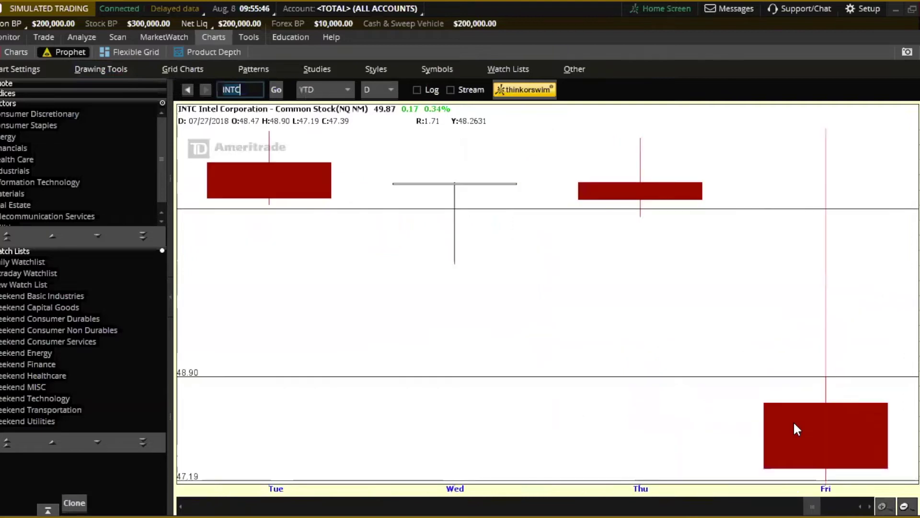
pyautogui.scroll(-5, 862, 437)
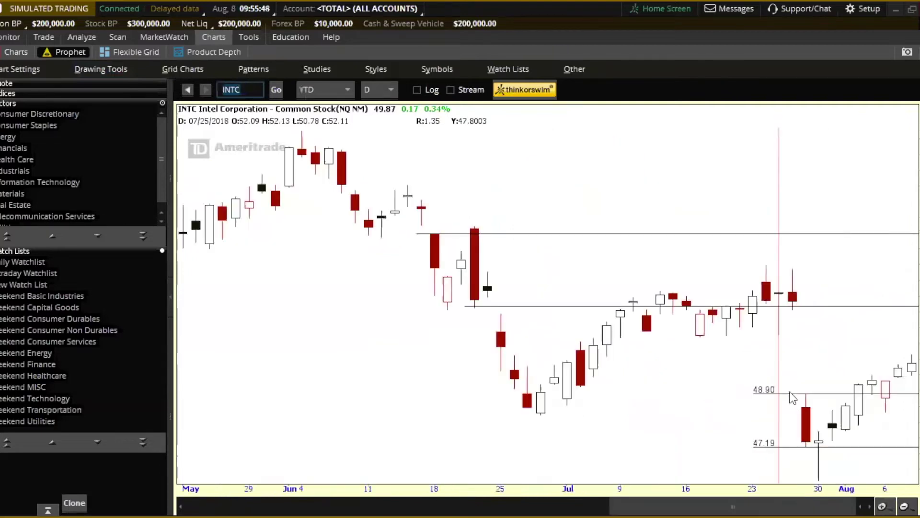
pyautogui.scroll(4, 790, 398)
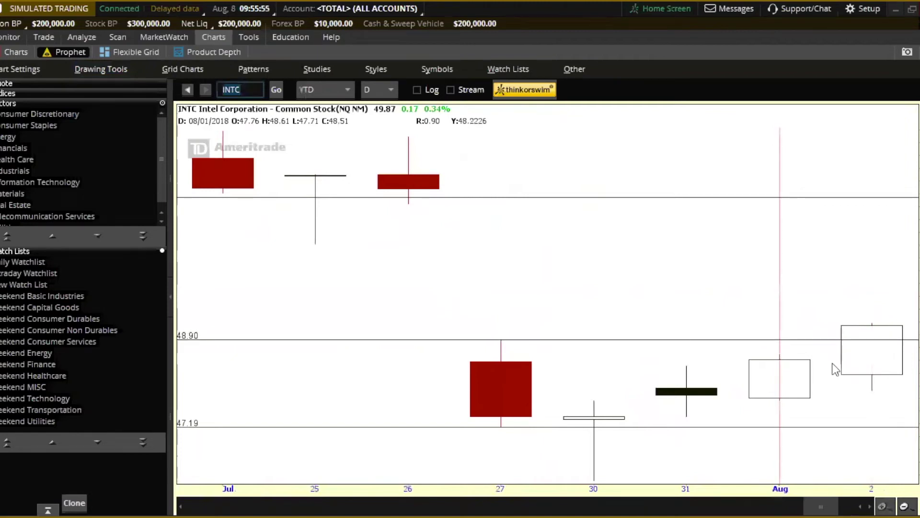
pyautogui.scroll(-3, 864, 415)
pyautogui.moveTo(866, 407); pyautogui.dragTo(787, 401)
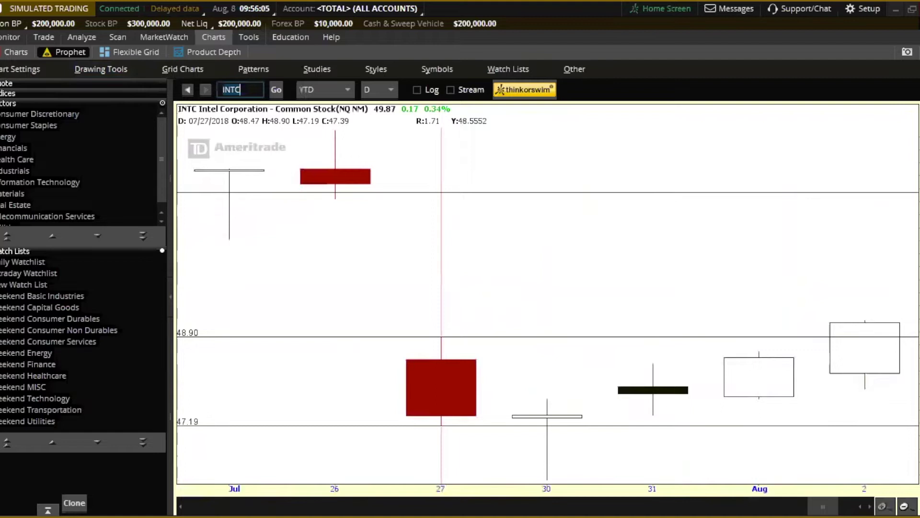
pyautogui.click(870, 506)
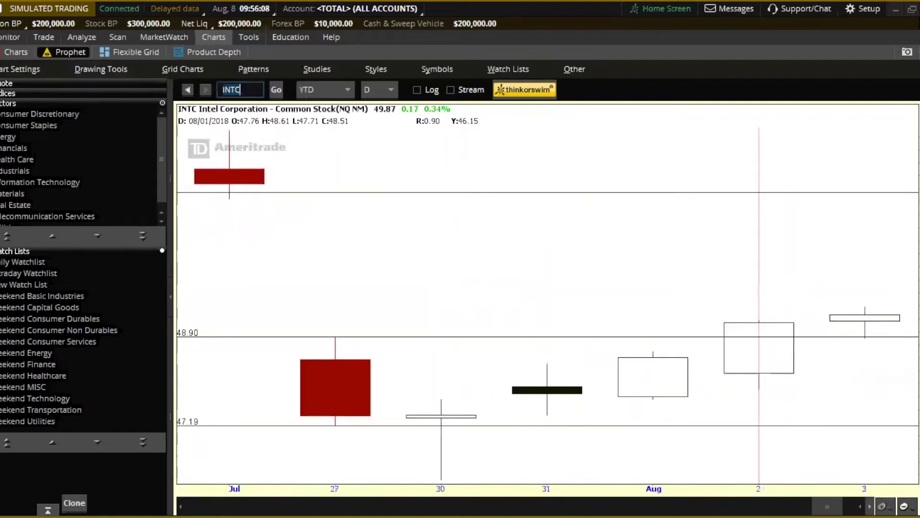
pyautogui.scroll(-3, 814, 373)
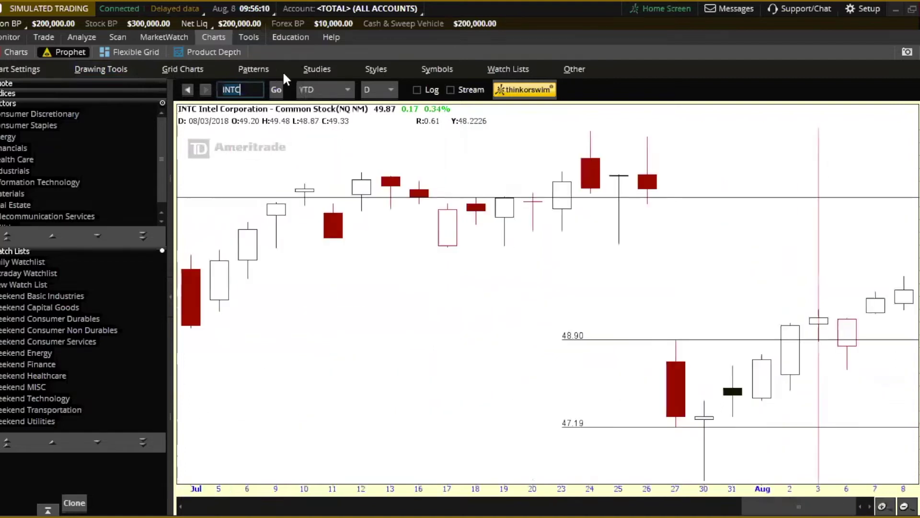
# Apply the 5-9 study set to the INTC chart and inspect the early August candles against the two moving averages
pyautogui.click(259, 69)
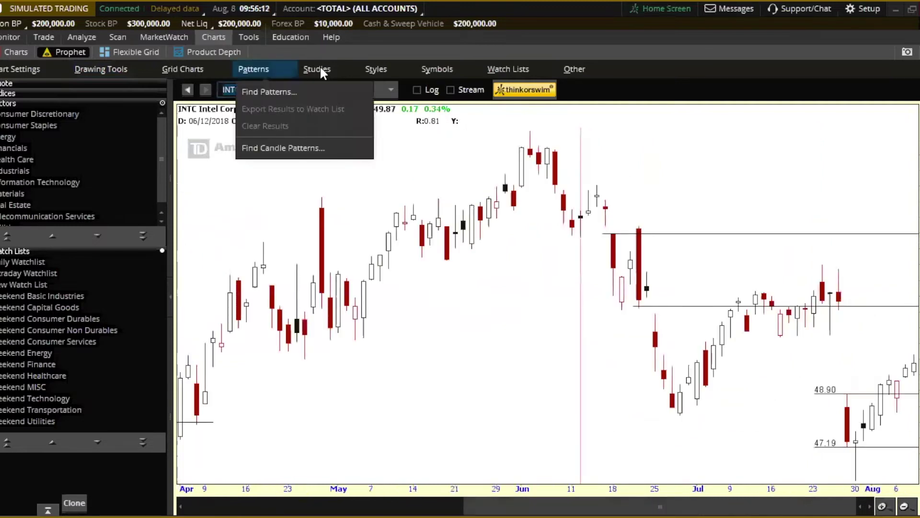
pyautogui.moveTo(317, 68)
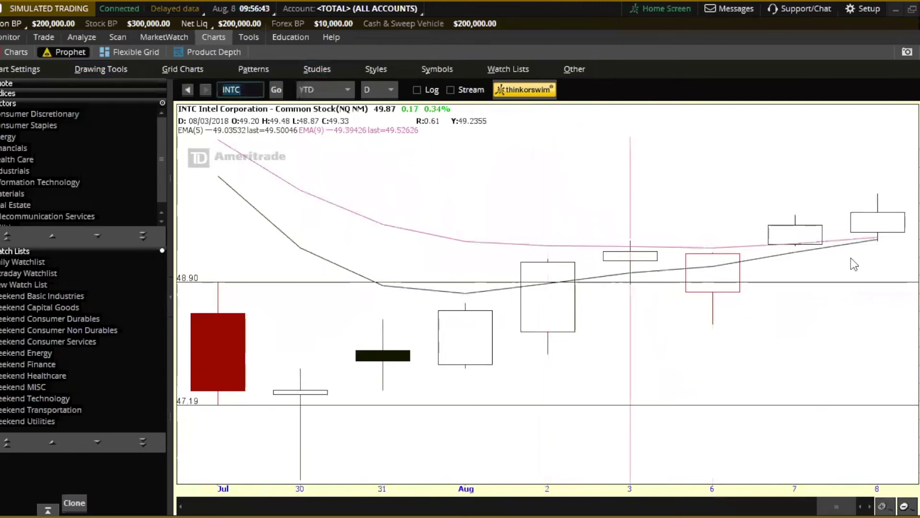
pyautogui.moveTo(673, 259); pyautogui.dragTo(178, 287)
pyautogui.click(870, 506)
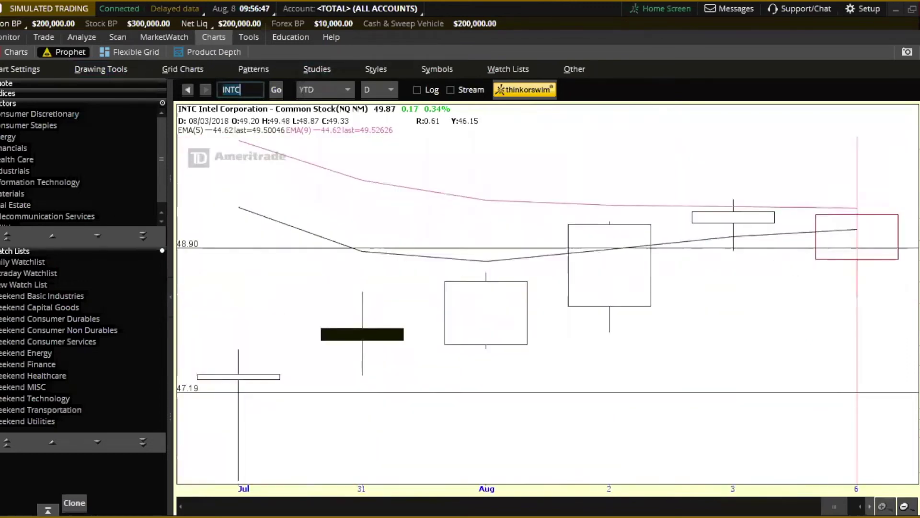
pyautogui.click(870, 506)
pyautogui.click(905, 507)
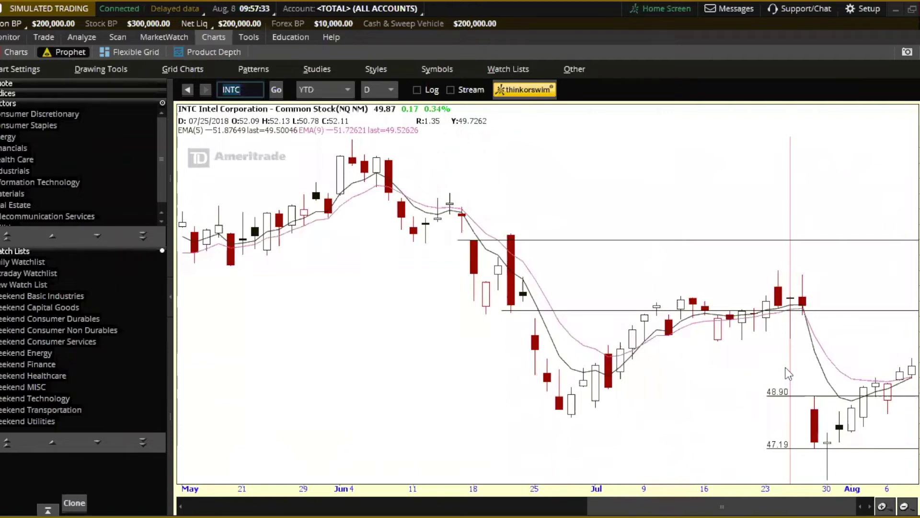
# Load the MCD chart and examine the early March candles around the 149.50 and 145.91 price levels and the moving averages
pyautogui.write('MCD')
pyautogui.press('Return')
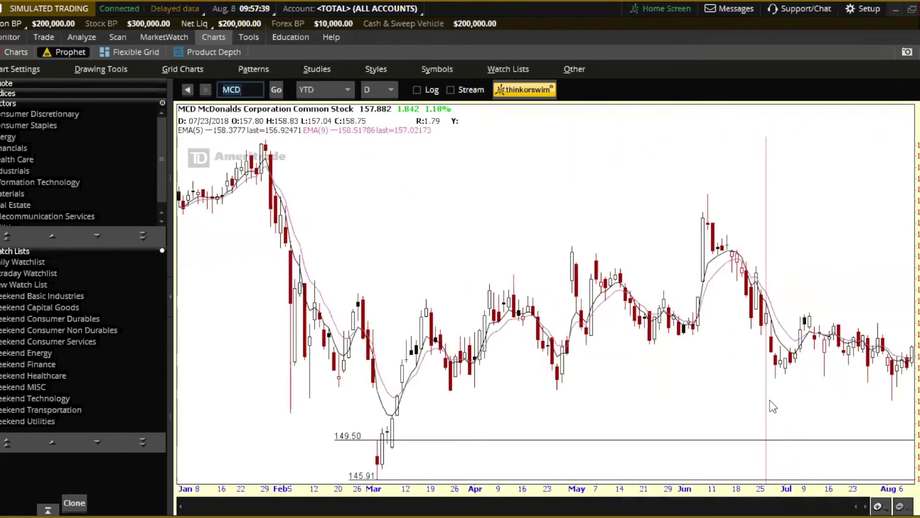
pyautogui.moveTo(406, 473); pyautogui.dragTo(362, 472)
pyautogui.click(440, 432)
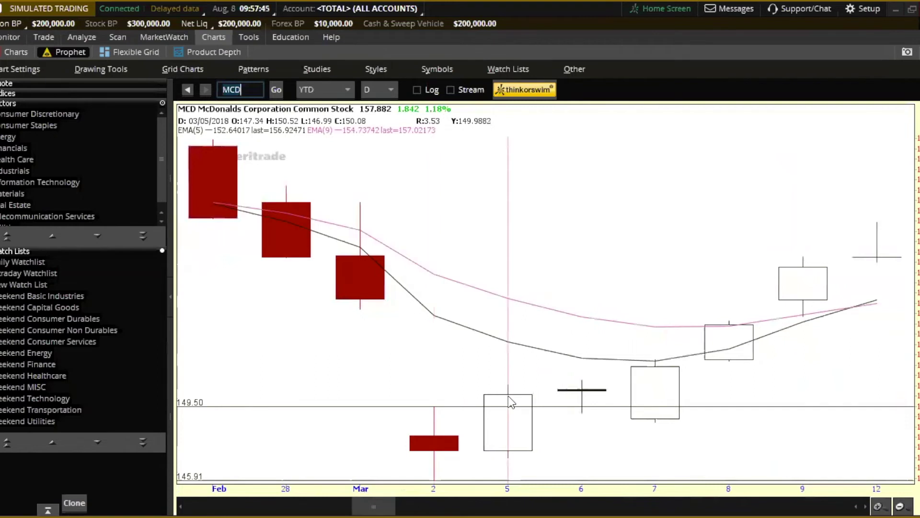
pyautogui.rightClick(719, 348)
pyautogui.rightClick(652, 399)
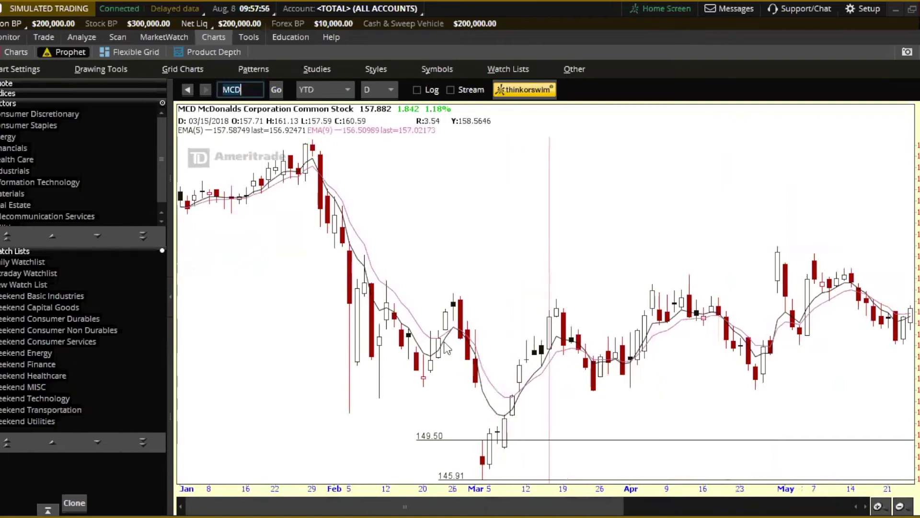
pyautogui.scroll(-1, 611, 350)
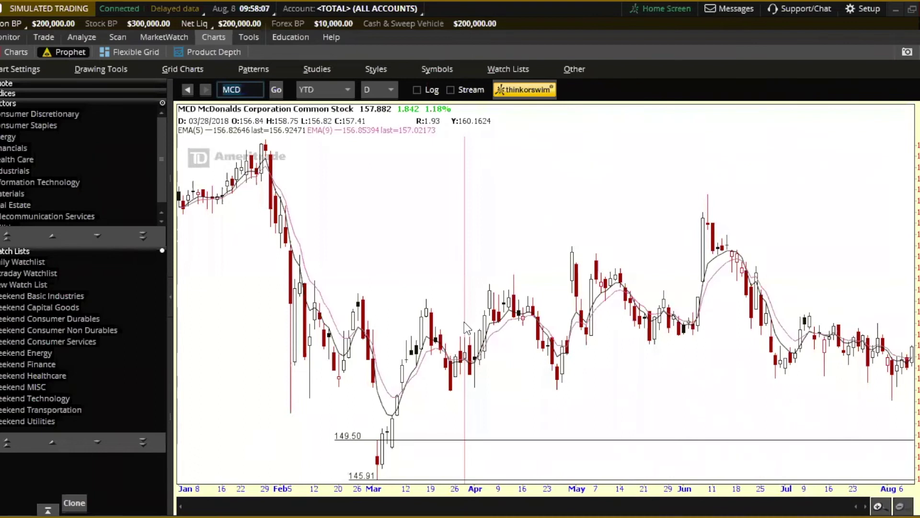
# Return to the INTC chart and review the June to August price action around the July gap and its levels
pyautogui.write('INTC')
pyautogui.press('Return')
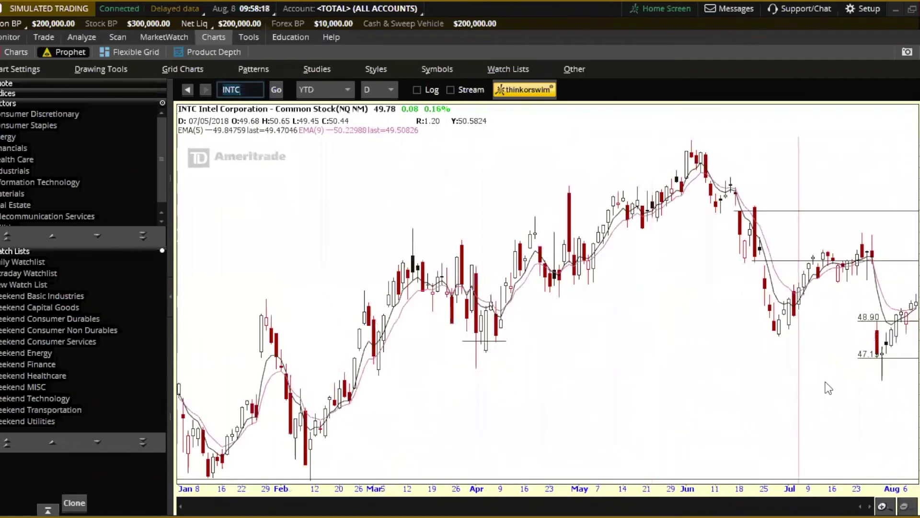
pyautogui.moveTo(741, 379); pyautogui.dragTo(916, 384)
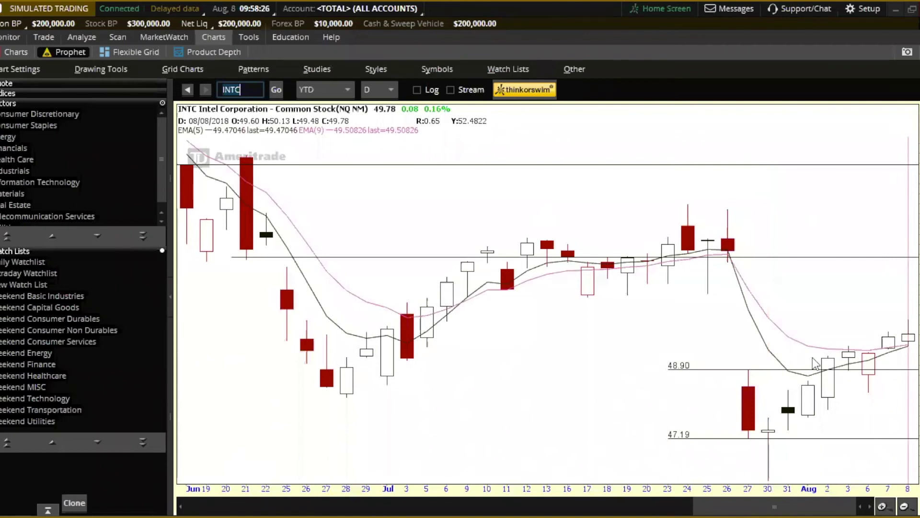
pyautogui.scroll(-3, 813, 361)
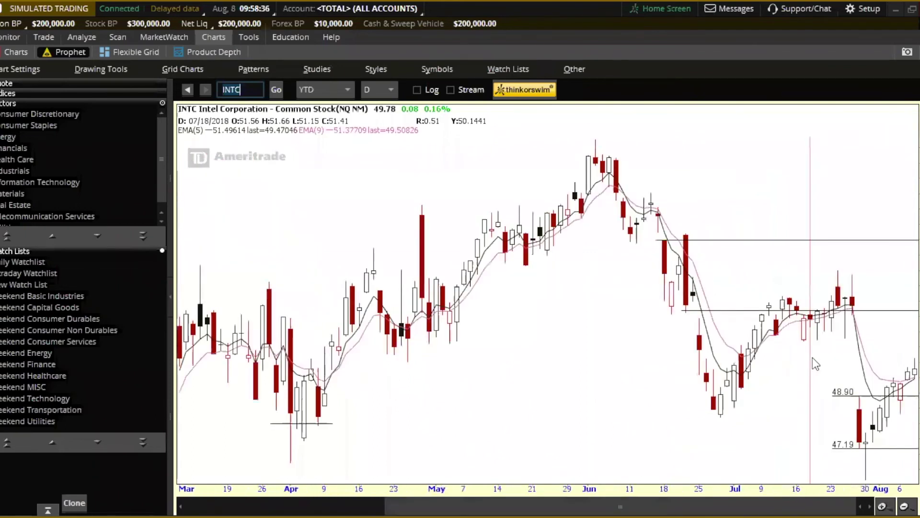